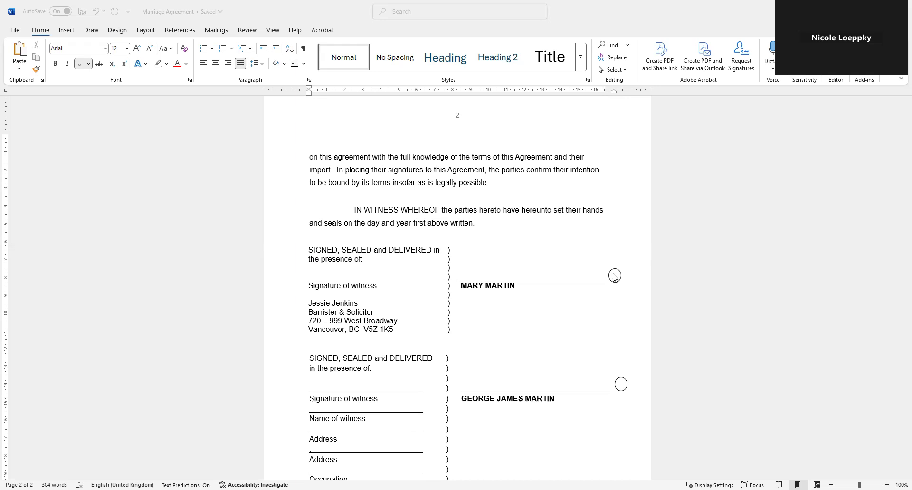
# - Show the Insert tools with the agreement open at the page-2 signature blocks
pyautogui.click(65, 32)
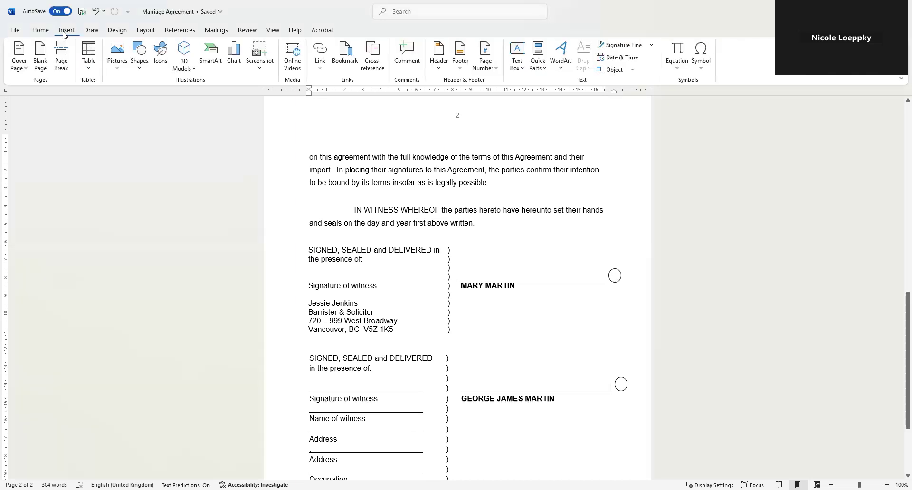
pyautogui.click(140, 57)
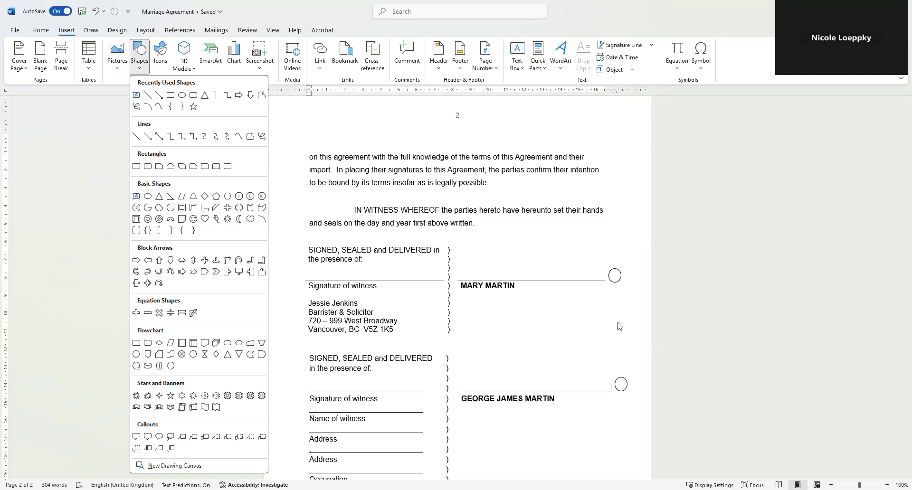
pyautogui.click(605, 282)
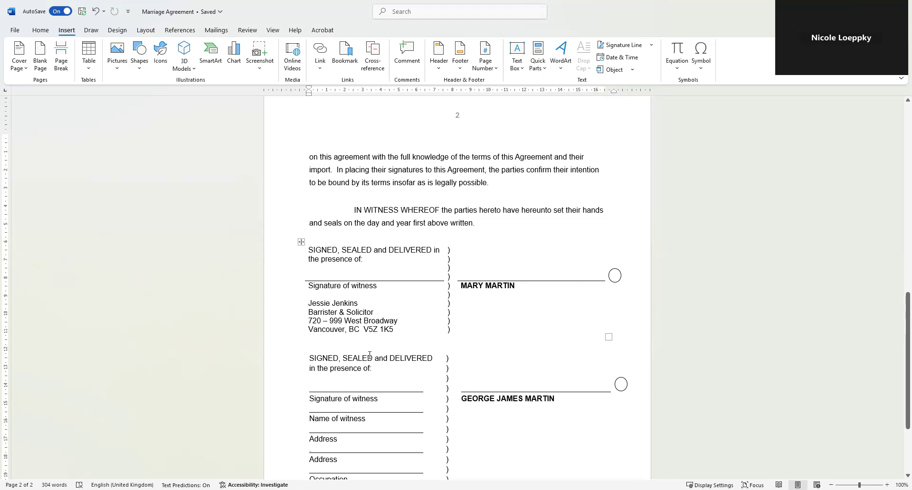
# - Place the insertion point on the blank line below 'Occupation' at the bottom of page 2
pyautogui.scroll(-1, 310, 359)
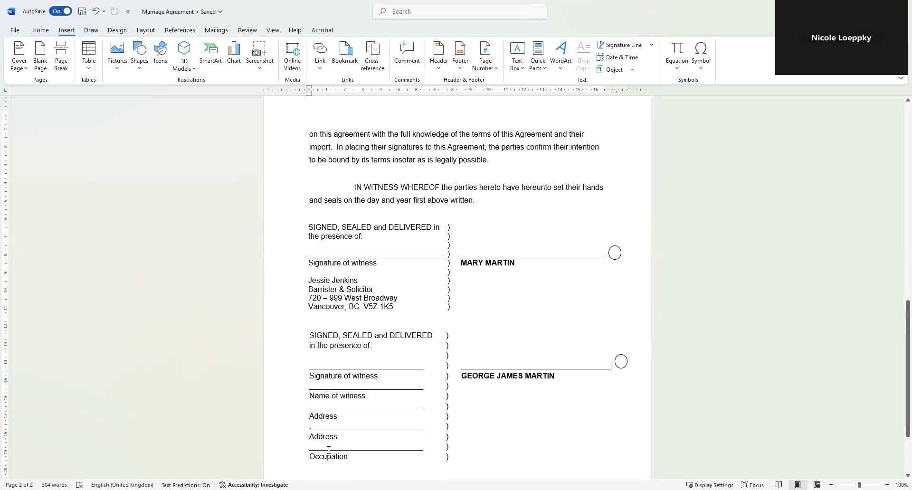
pyautogui.click(351, 387)
pyautogui.scroll(-3, 557, 333)
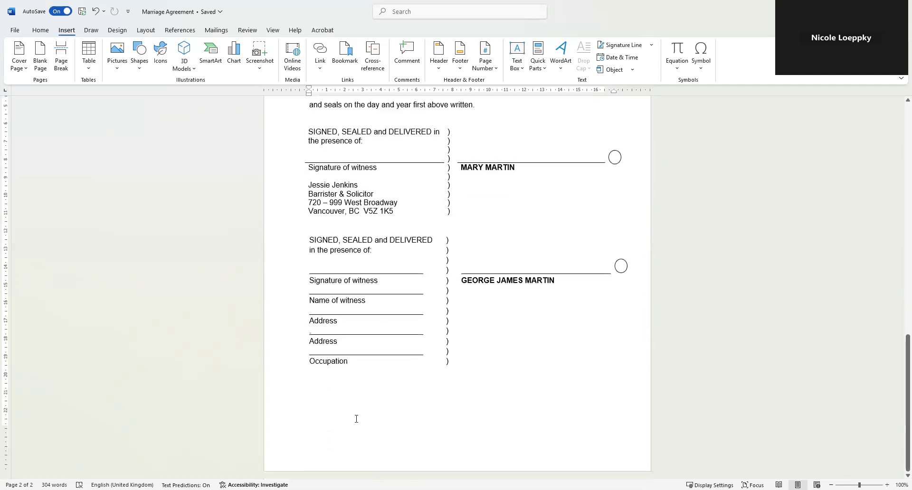
pyautogui.click(355, 389)
pyautogui.click(142, 31)
# - Insert a Next Page section break, make the new page 3 landscape, and open its header
pyautogui.click(127, 47)
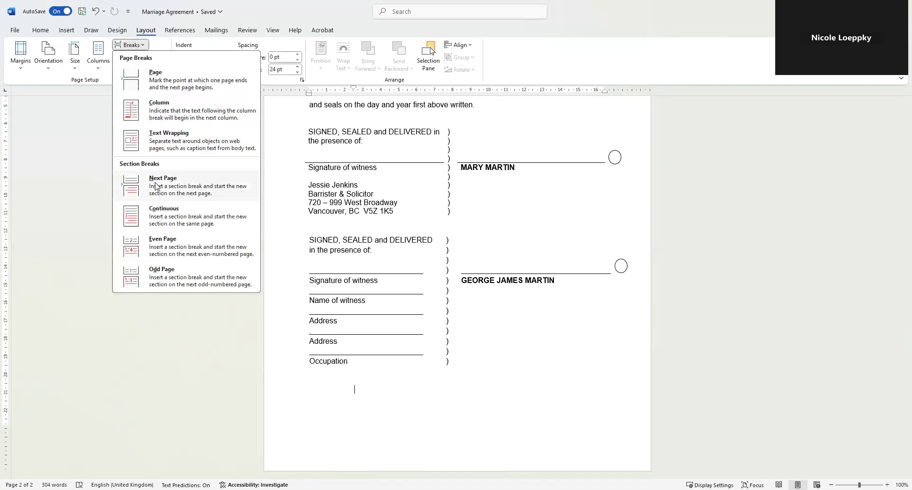
pyautogui.click(156, 185)
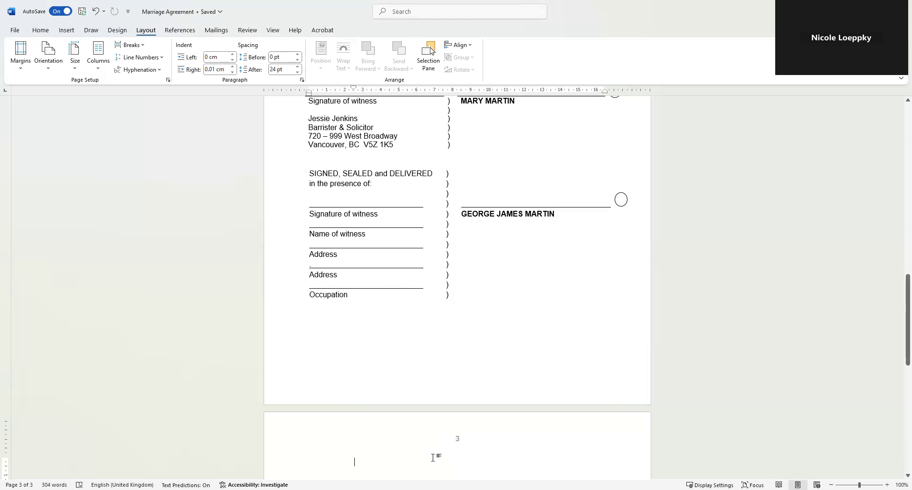
pyautogui.click(48, 69)
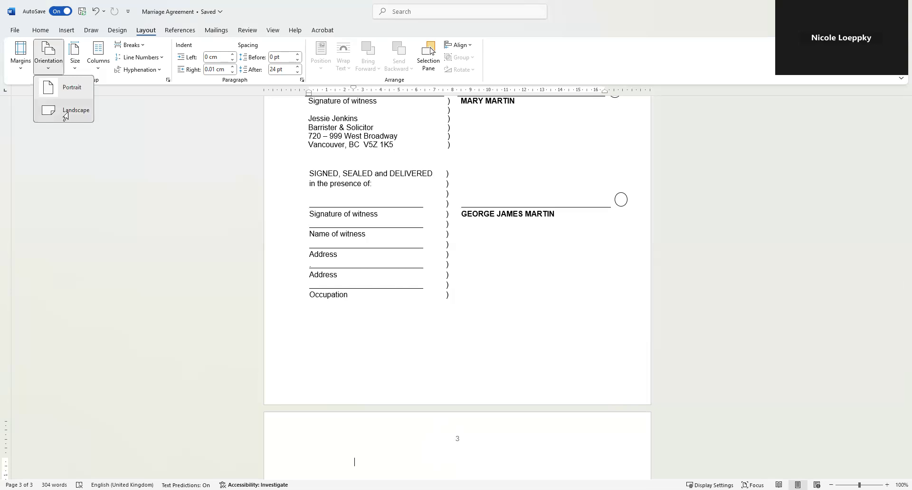
pyautogui.click(66, 112)
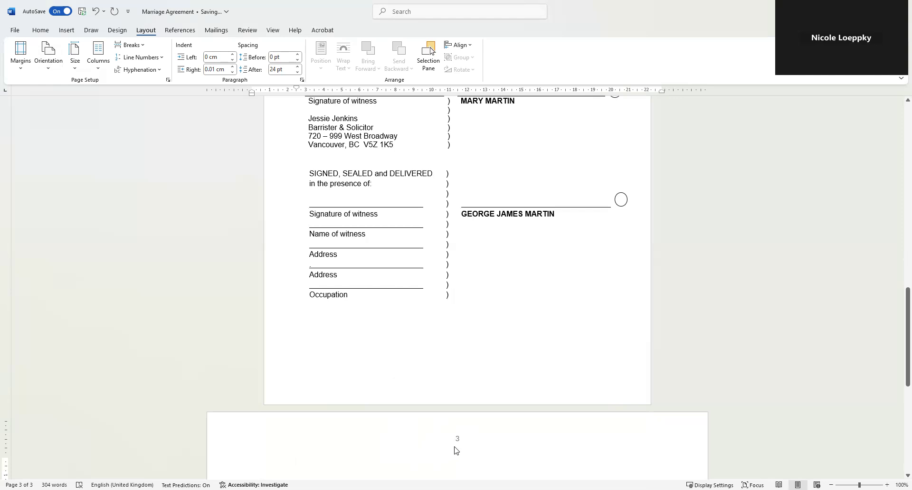
pyautogui.doubleClick(466, 441)
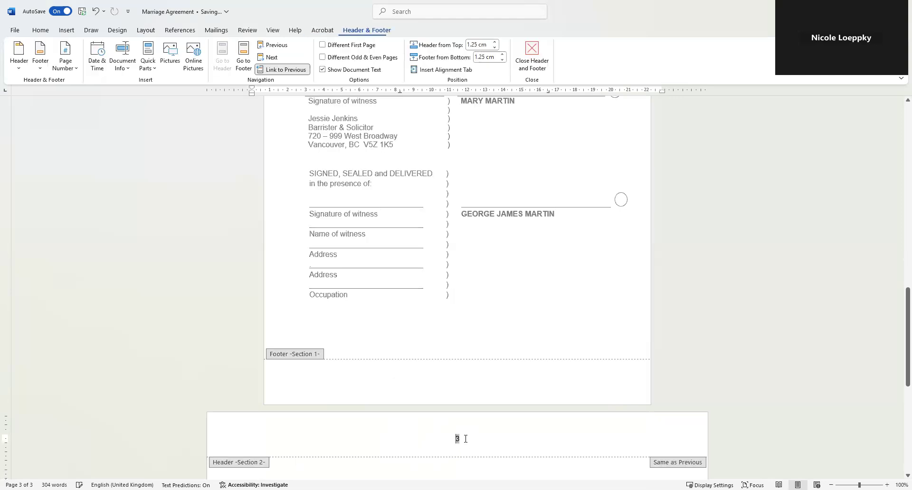
# - Delete the page number from the page 3 header and return to the body
pyautogui.press('Delete')
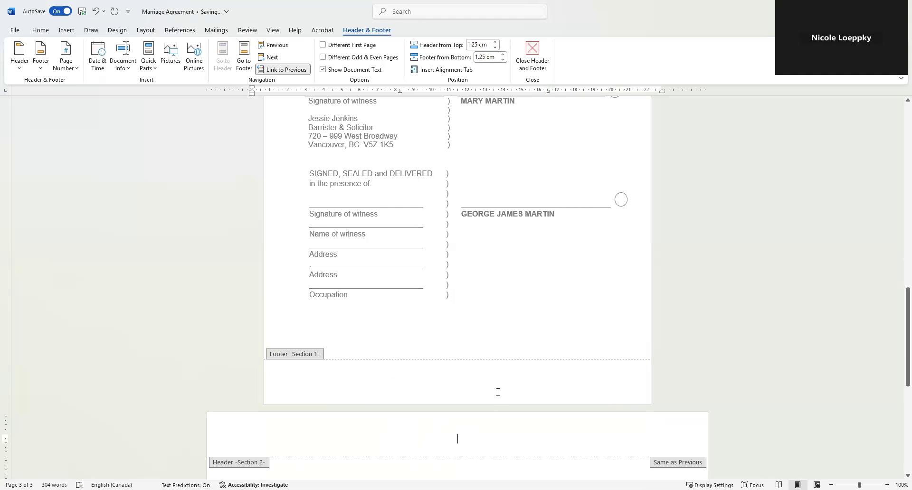
pyautogui.scroll(5, 497, 393)
pyautogui.scroll(-1, 504, 451)
pyautogui.scroll(-10, 506, 451)
pyautogui.press('Escape')
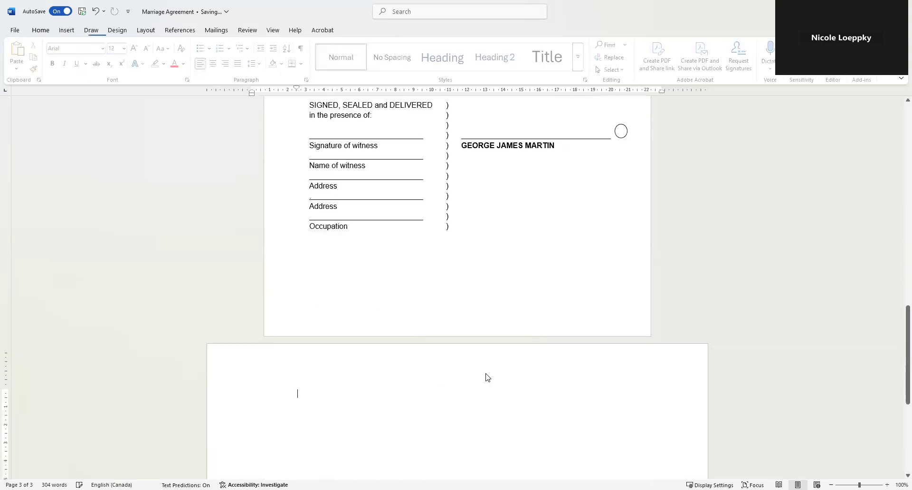
pyautogui.scroll(10, 488, 377)
# - Add a Plain Number 2 page number at the top of page 2's header
pyautogui.click(440, 248)
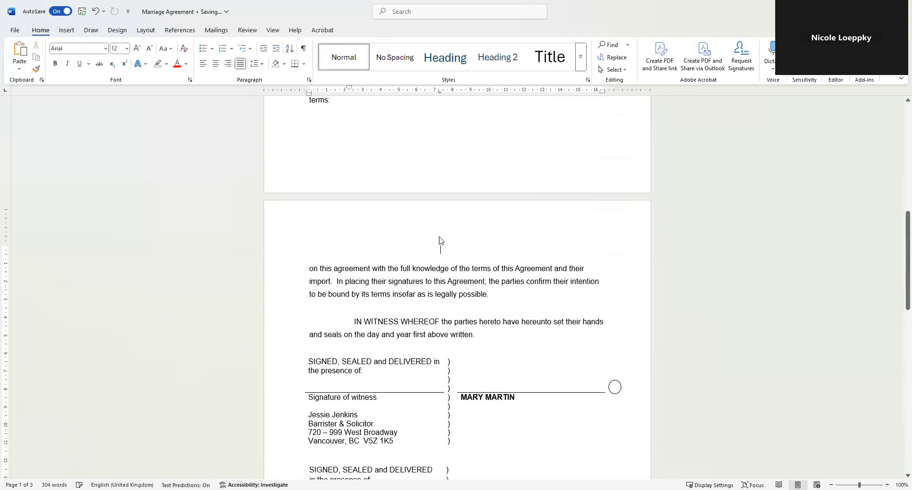
pyautogui.doubleClick(439, 237)
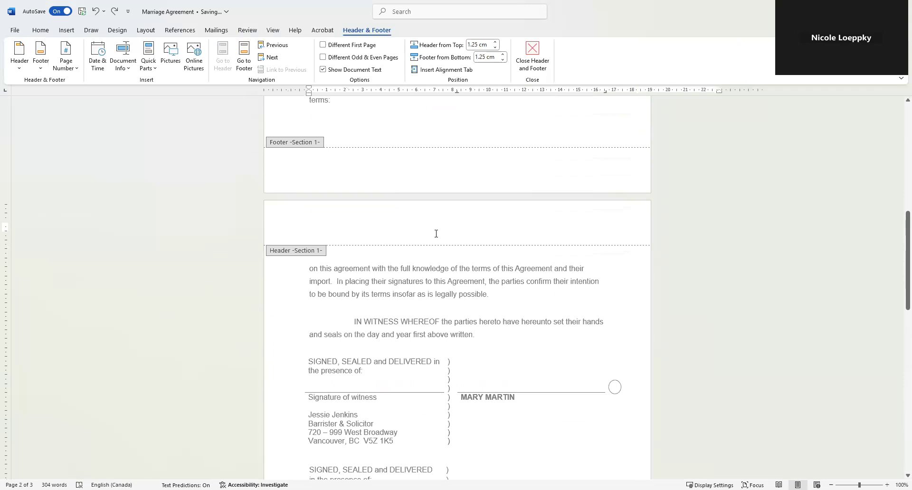
pyautogui.click(65, 54)
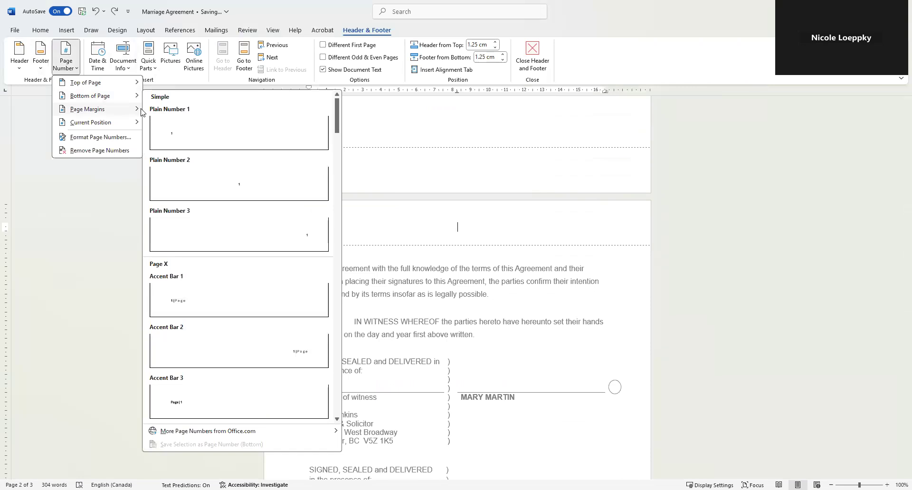
pyautogui.moveTo(102, 85)
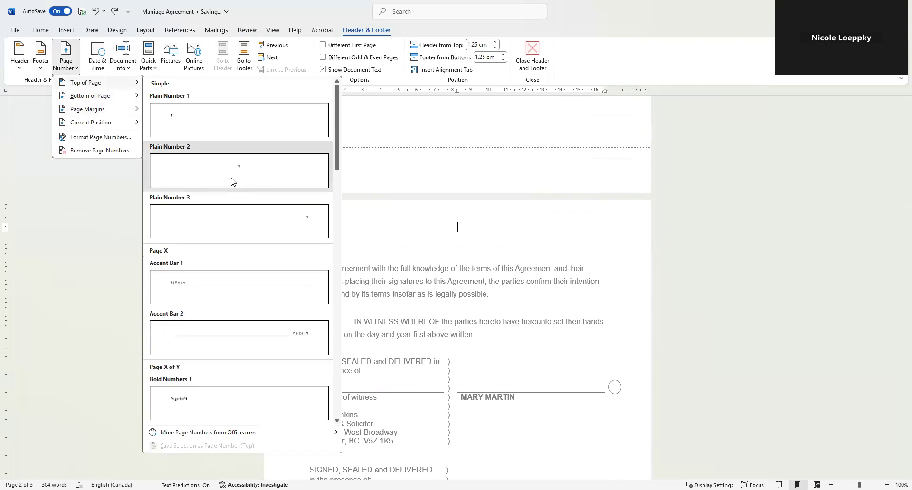
pyautogui.click(233, 182)
pyautogui.scroll(-10, 401, 346)
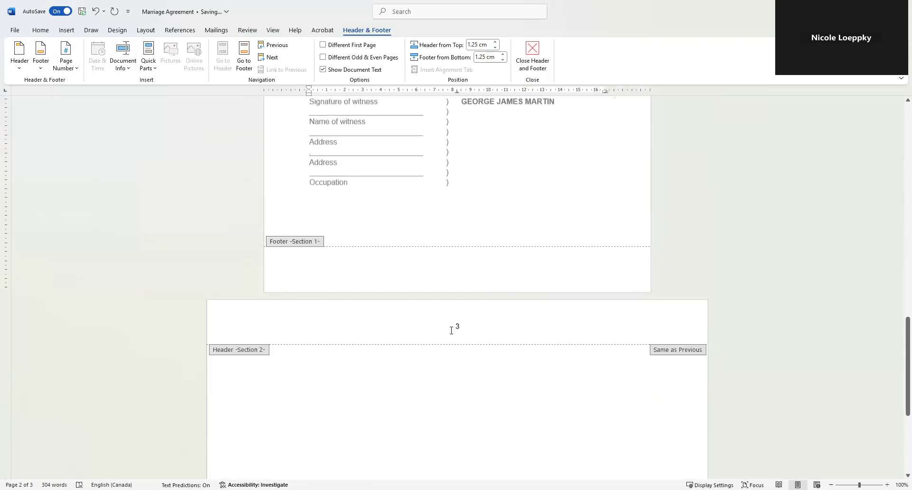
# - Tick Different First Page for the new section, then close the header
pyautogui.click(323, 44)
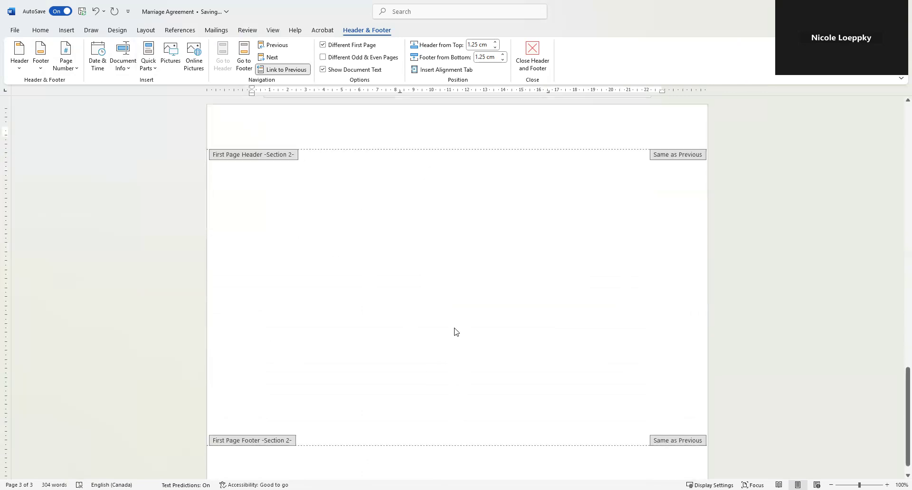
pyautogui.scroll(12, 451, 274)
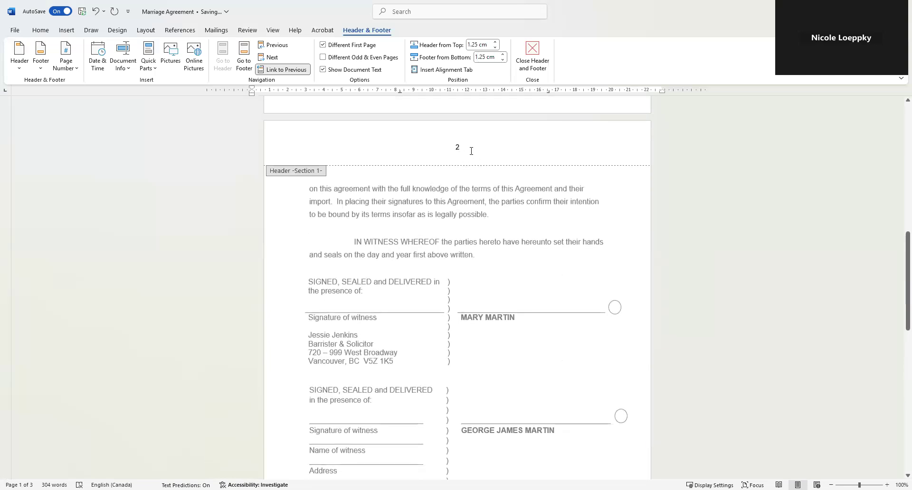
pyautogui.scroll(-5, 452, 375)
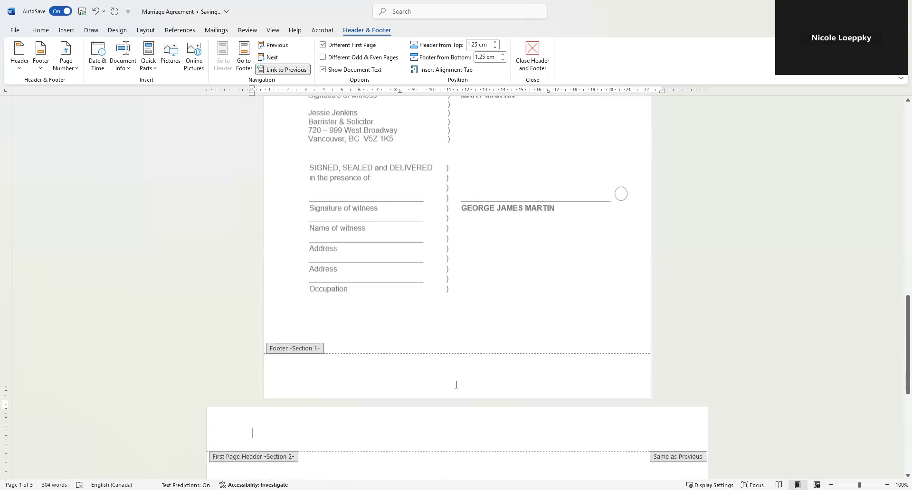
pyautogui.scroll(-3, 456, 385)
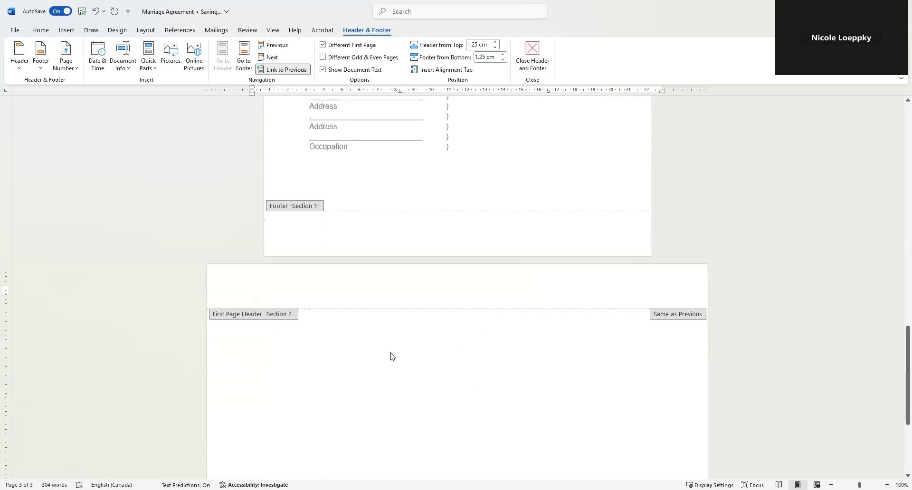
pyautogui.doubleClick(381, 357)
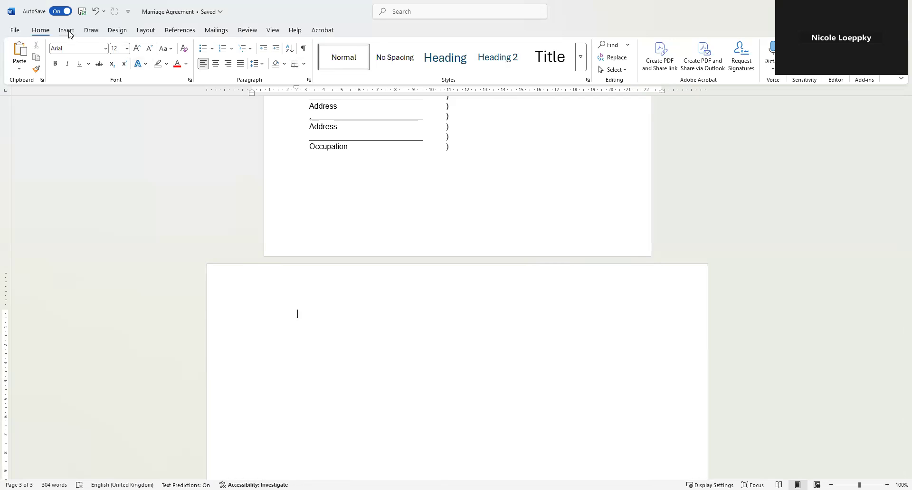
# - Set custom 7.5 cm left and right margins for this landscape section only
pyautogui.click(147, 32)
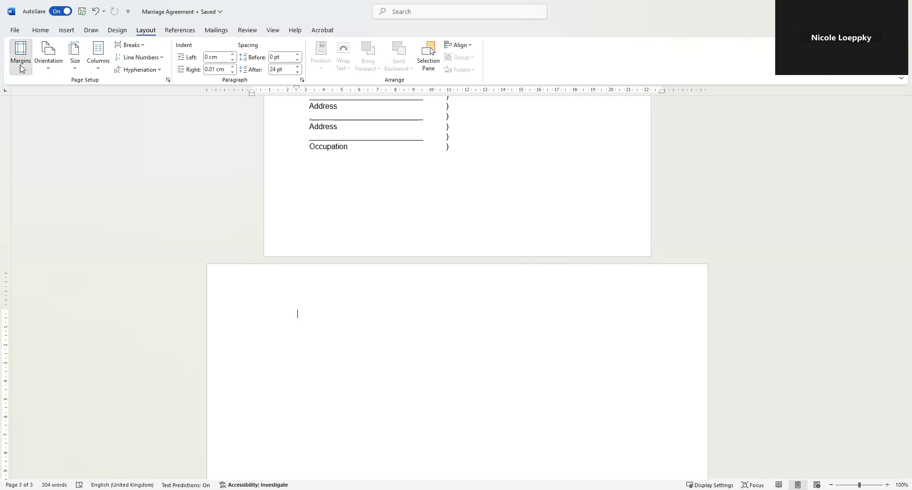
pyautogui.click(22, 70)
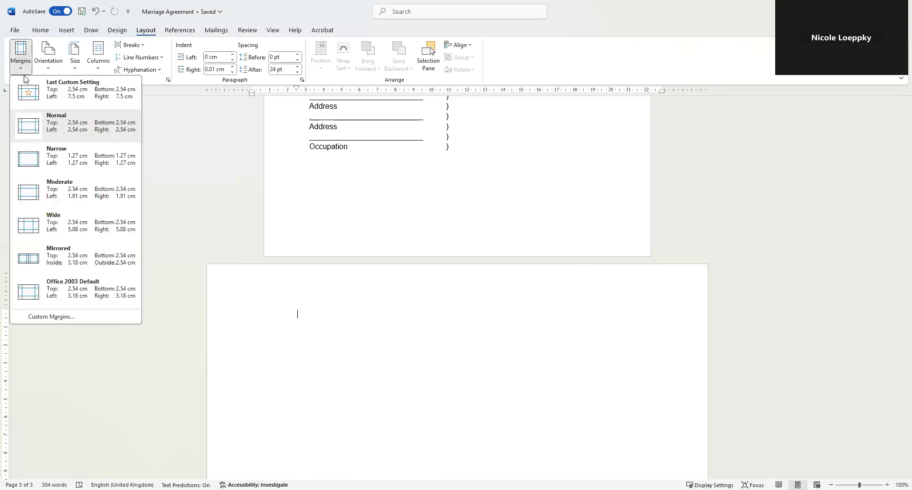
pyautogui.click(118, 321)
pyautogui.doubleClick(407, 165)
pyautogui.write('7.5')
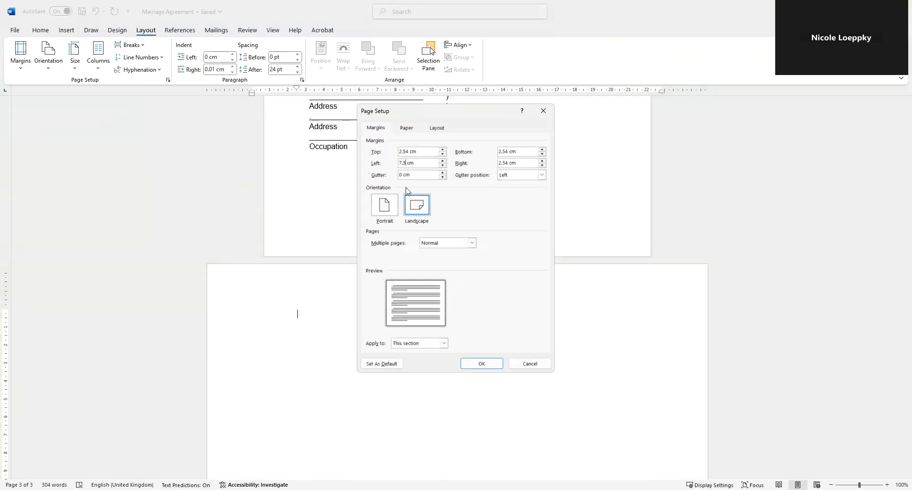
pyautogui.doubleClick(509, 164)
pyautogui.write('7.5')
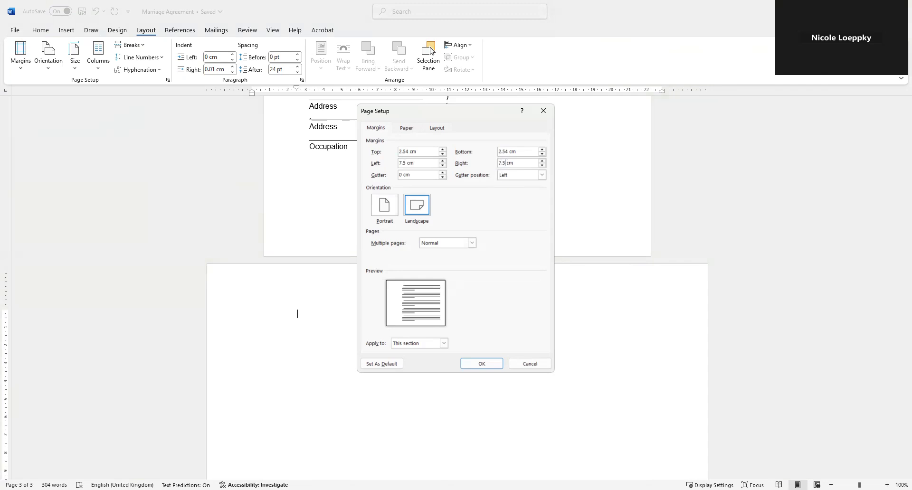
pyautogui.click(482, 364)
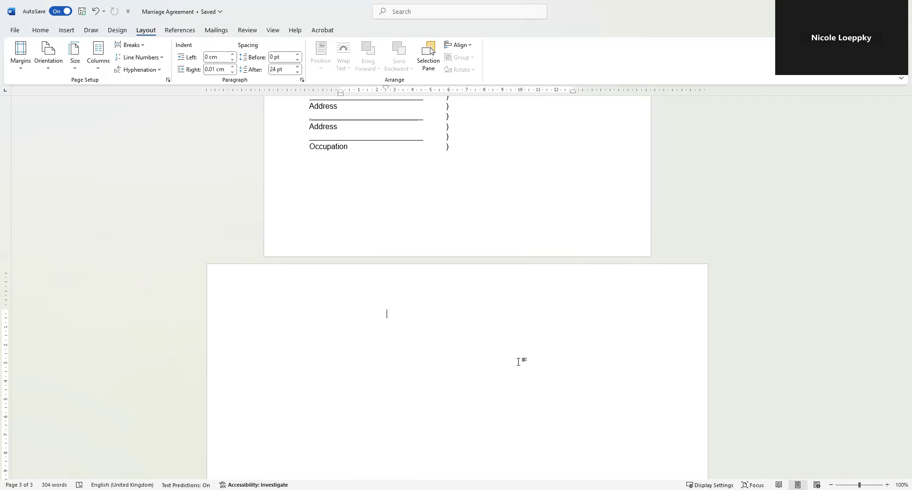
# - Paste the backing-sheet cover text onto page 3 and drag the ruler indents inward to tighten it
pyautogui.hotkey('ctrl', 'v')
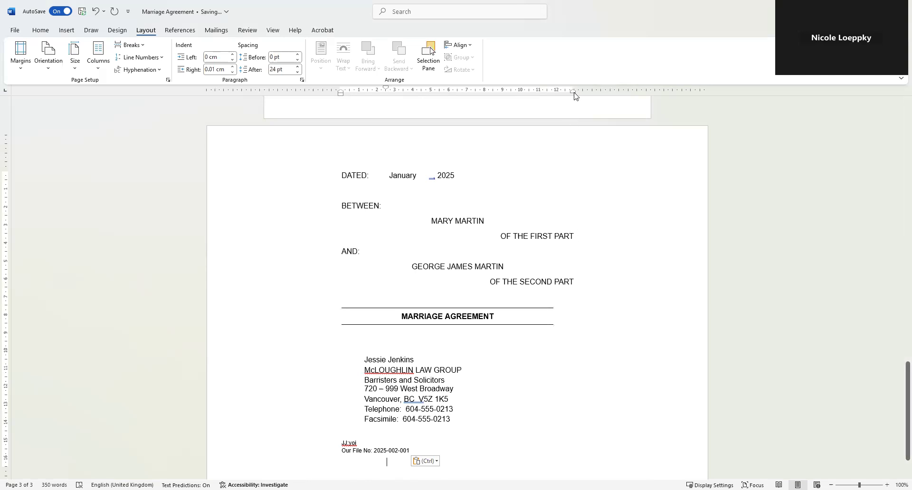
pyautogui.moveTo(573, 89); pyautogui.dragTo(551, 89)
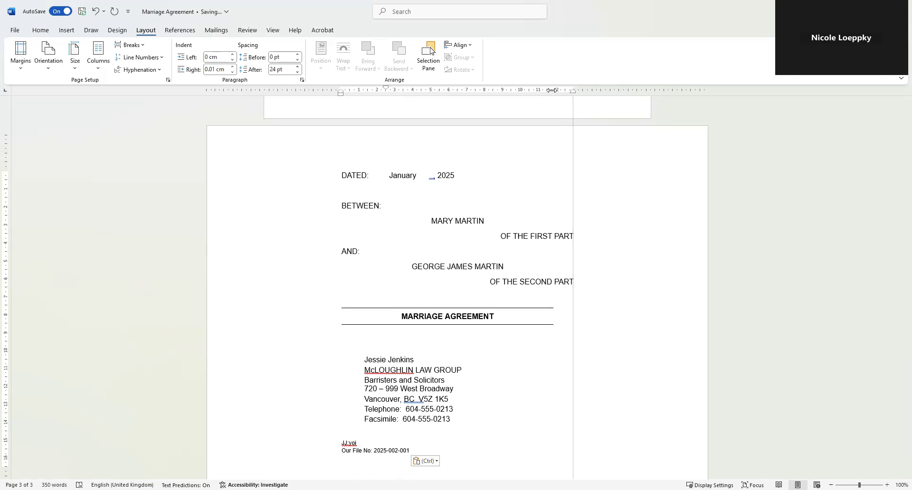
pyautogui.moveTo(341, 90); pyautogui.dragTo(340, 90)
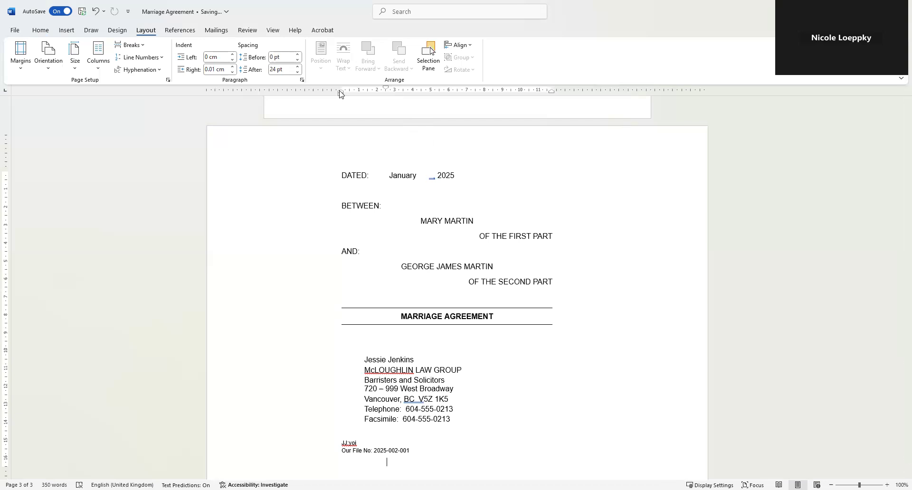
pyautogui.moveTo(341, 89); pyautogui.dragTo(349, 88)
pyautogui.scroll(-2, 594, 370)
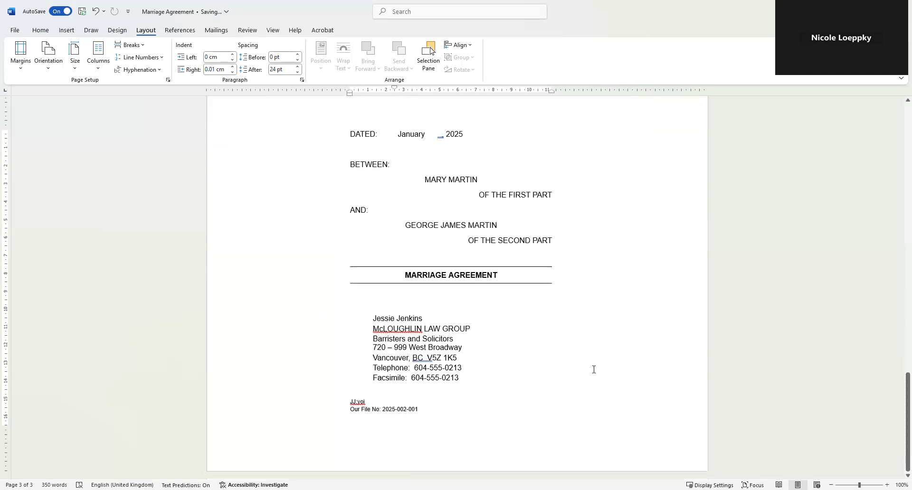
pyautogui.scroll(3, 594, 370)
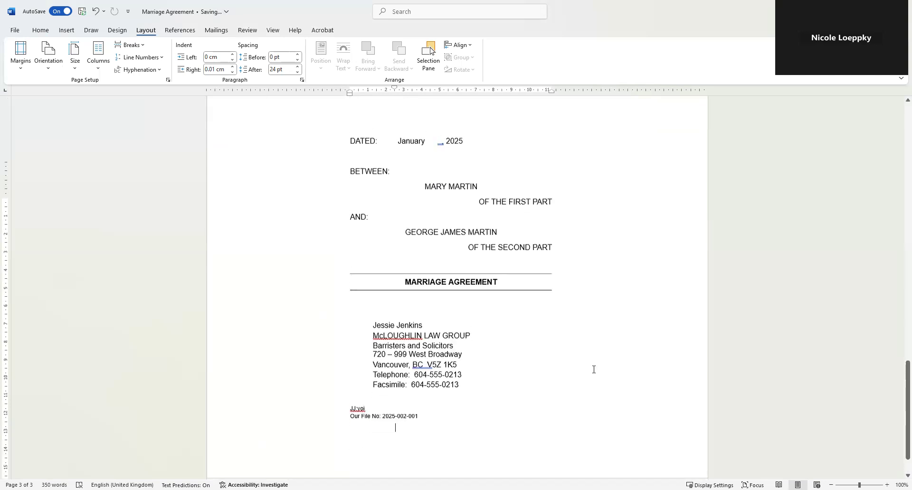